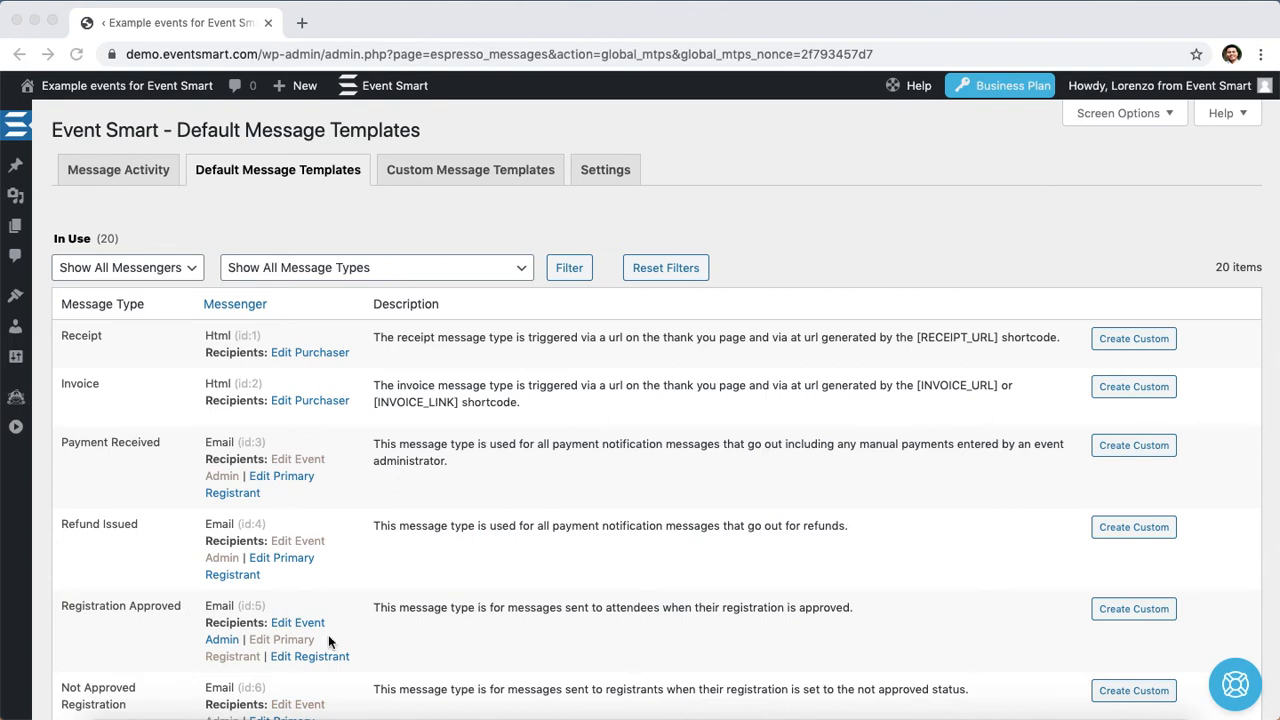
- Open the Registrant version of the Registration Approved email template and go to its [EVENT_LIST] section
click(388, 659)
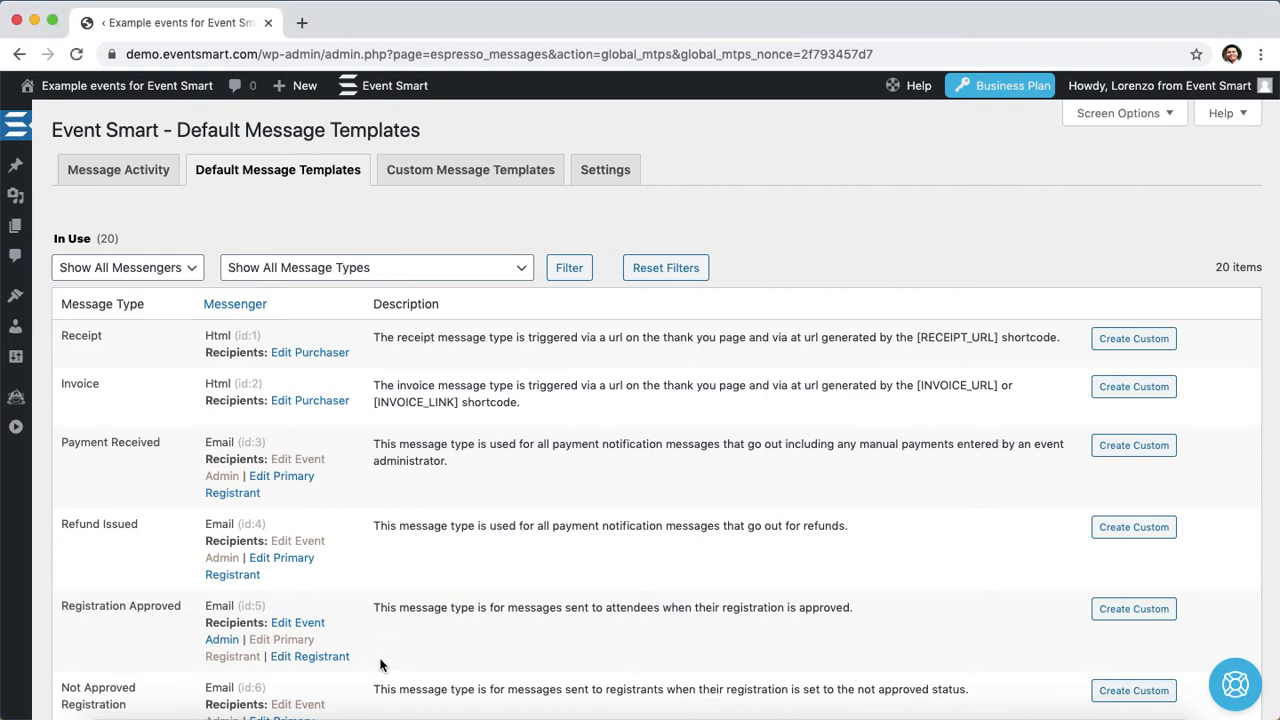
click(320, 658)
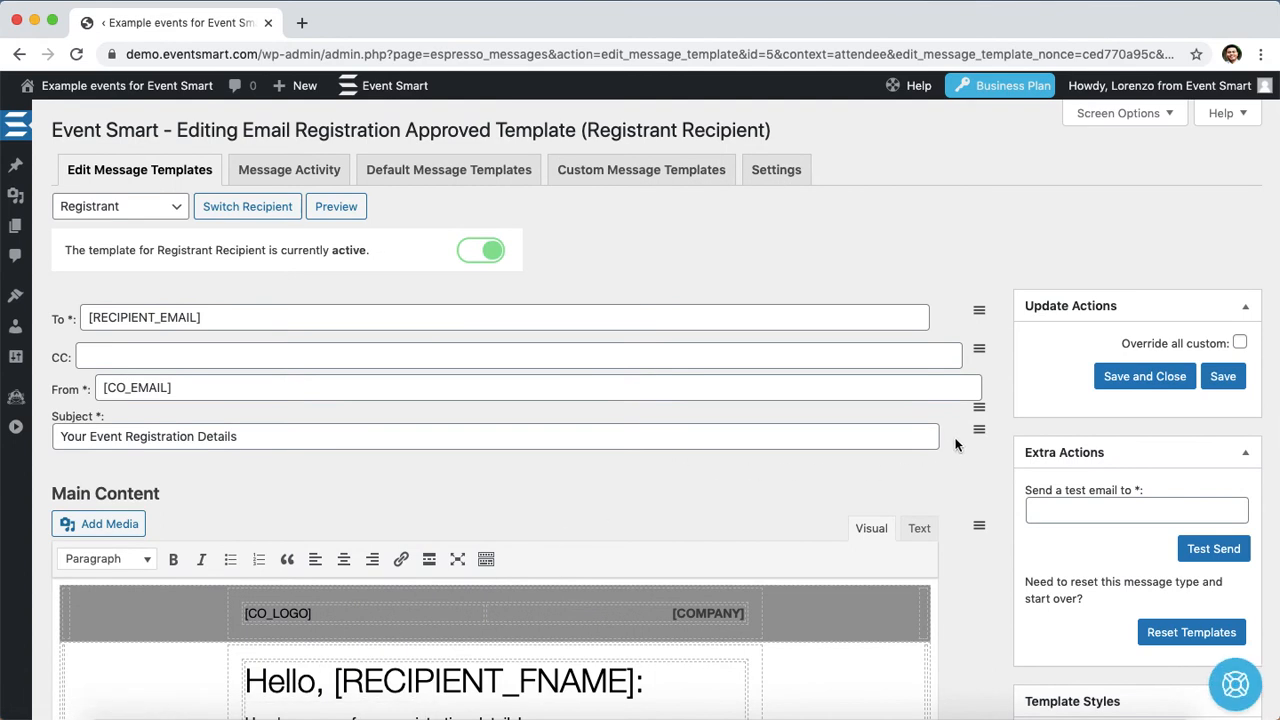
scroll(955, 444, down, 3)
scroll(955, 444, down, 10)
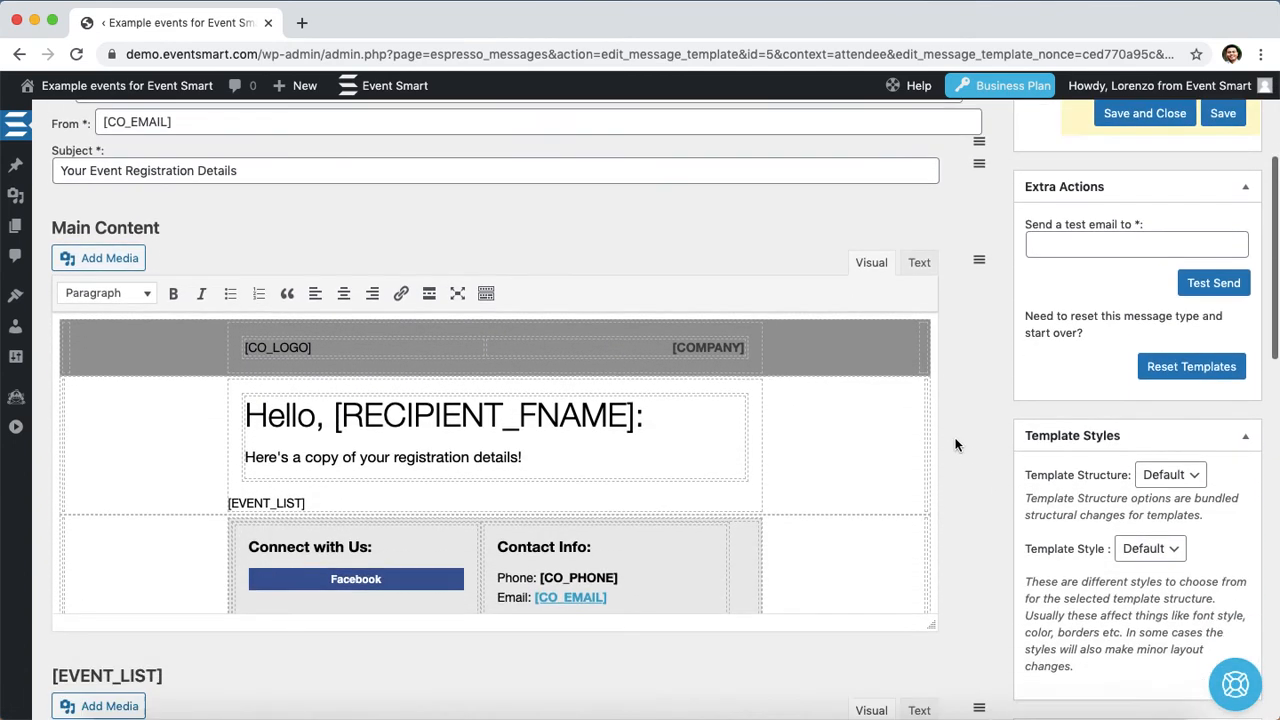
scroll(955, 444, down, 2)
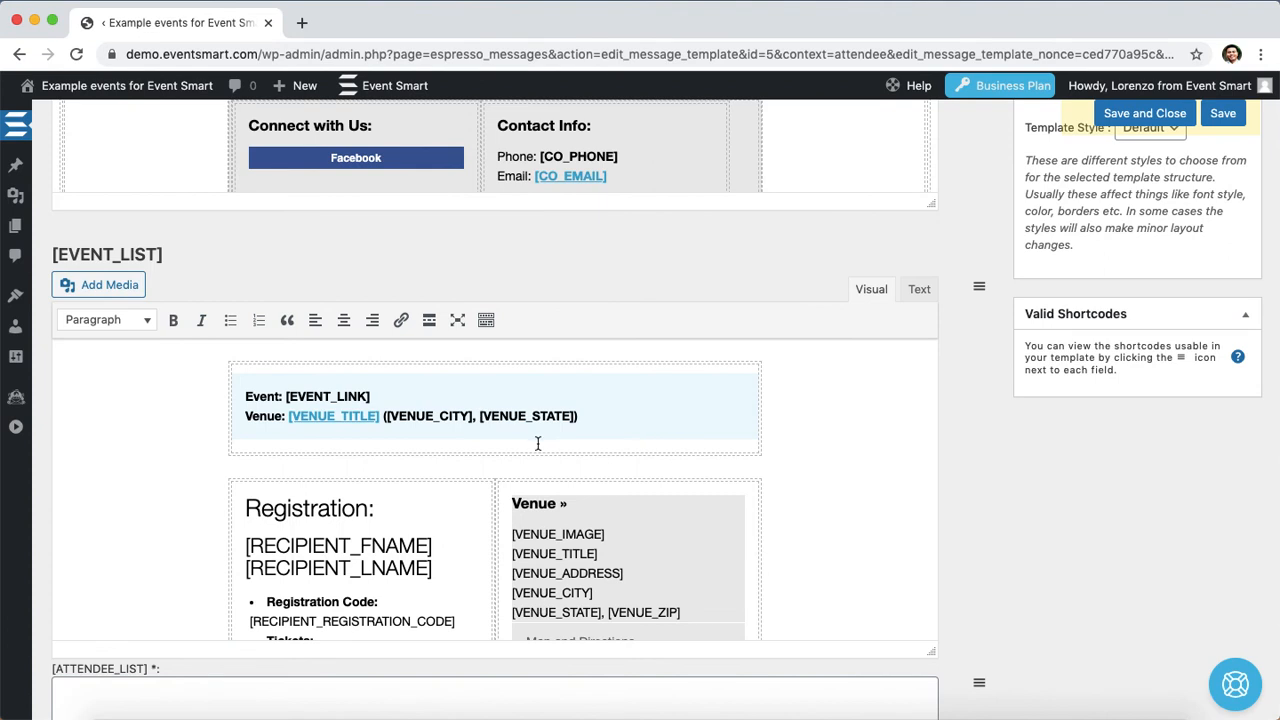
scroll(537, 443, down, 1)
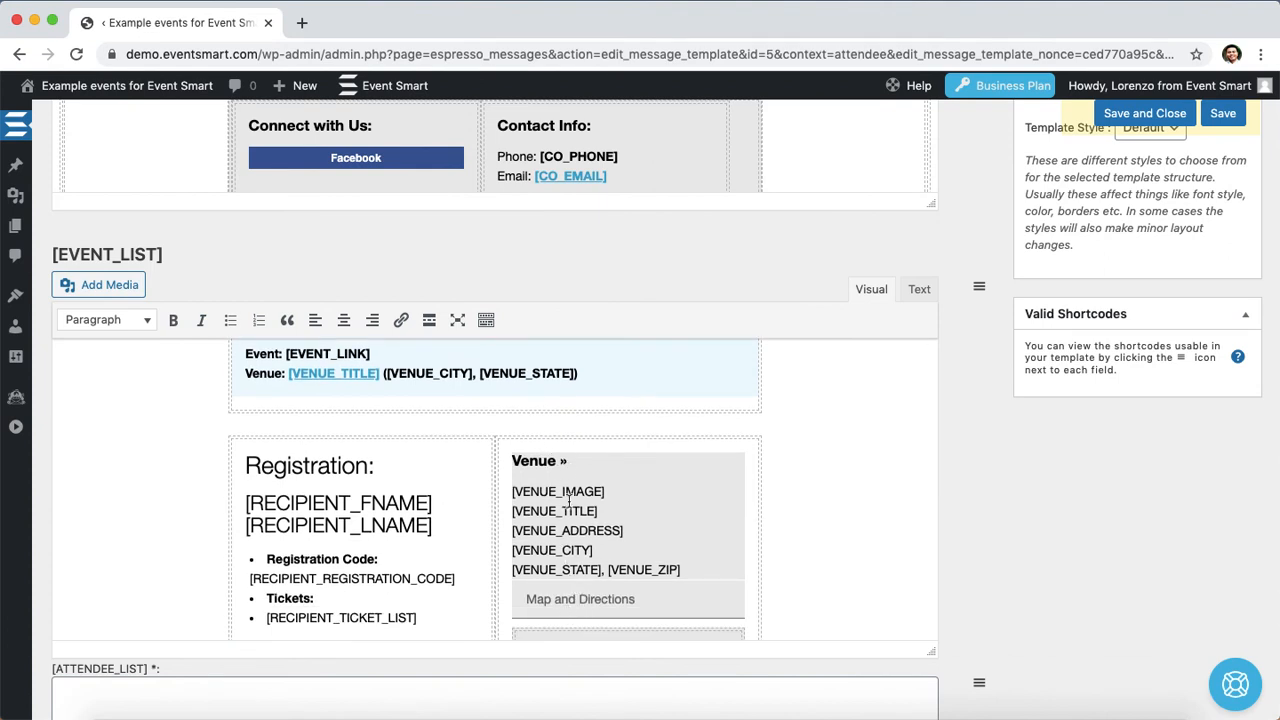
scroll(569, 500, up, 1)
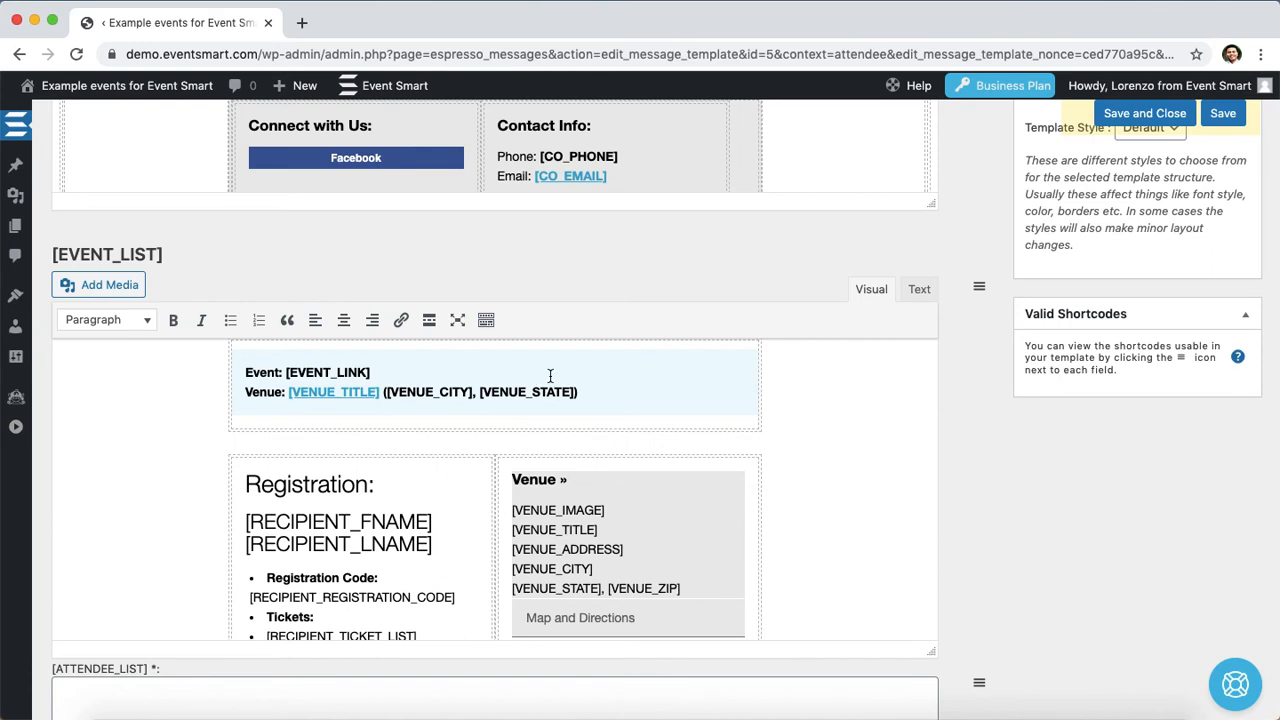
- Delete the bracketed [VENUE_CITY] and [VENUE_STATE] shortcodes, including their parentheses, after [VENUE_TITLE] in the [EVENT_LIST] callout
click(582, 392)
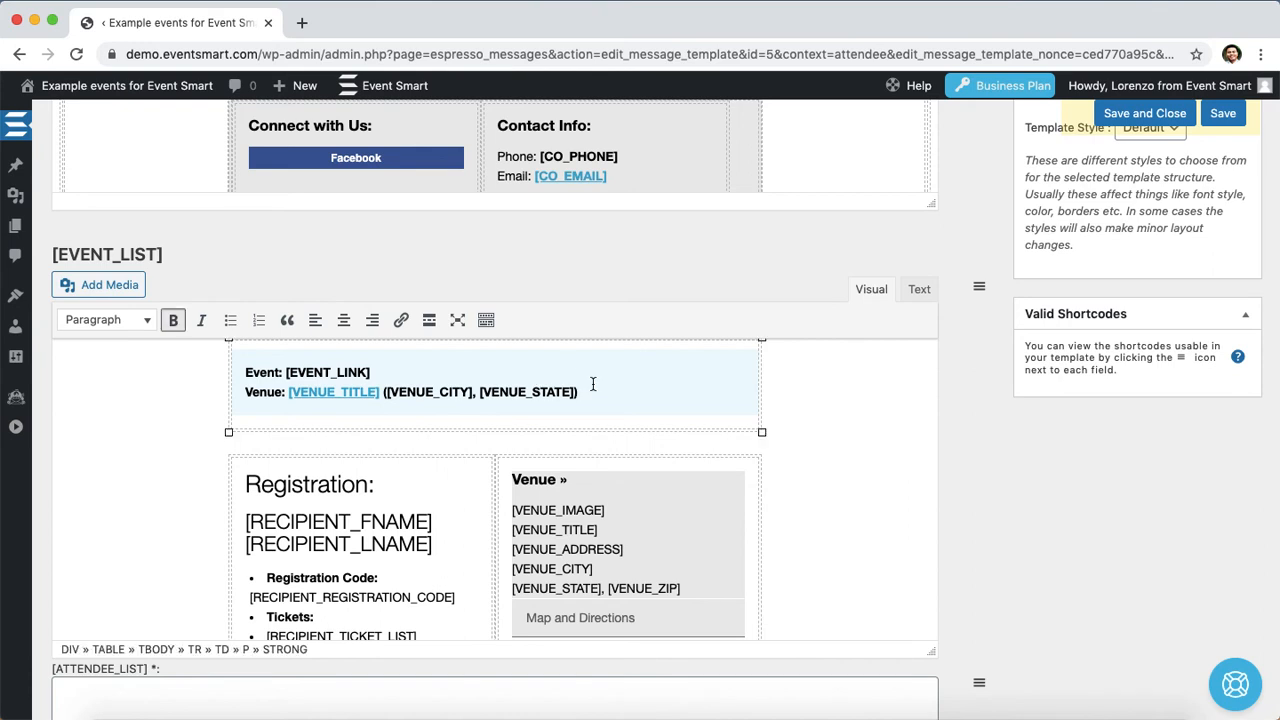
key(BackSpace)
key(BackSpace)
key(BackSpace)
key(BackSpace)
key(BackSpace)
key(BackSpace)
key(BackSpace)
key(BackSpace)
key(BackSpace)
key(BackSpace)
key(BackSpace)
key(BackSpace)
key(BackSpace)
key(BackSpace)
key(BackSpace)
key(BackSpace)
key(BackSpace)
key(BackSpace)
key(BackSpace)
key(BackSpace)
key(BackSpace)
key(BackSpace)
key(BackSpace)
key(BackSpace)
key(BackSpace)
key(BackSpace)
key(BackSpace)
key(BackSpace)
key(BackSpace)
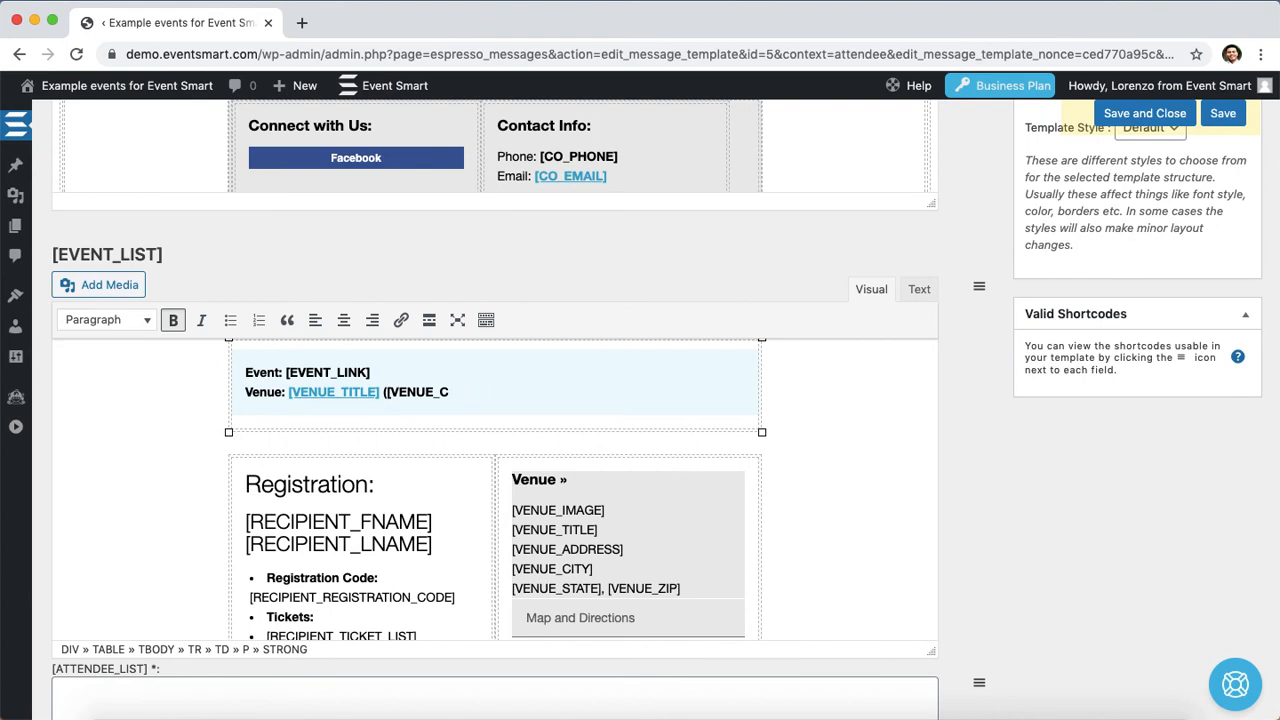
key(BackSpace)
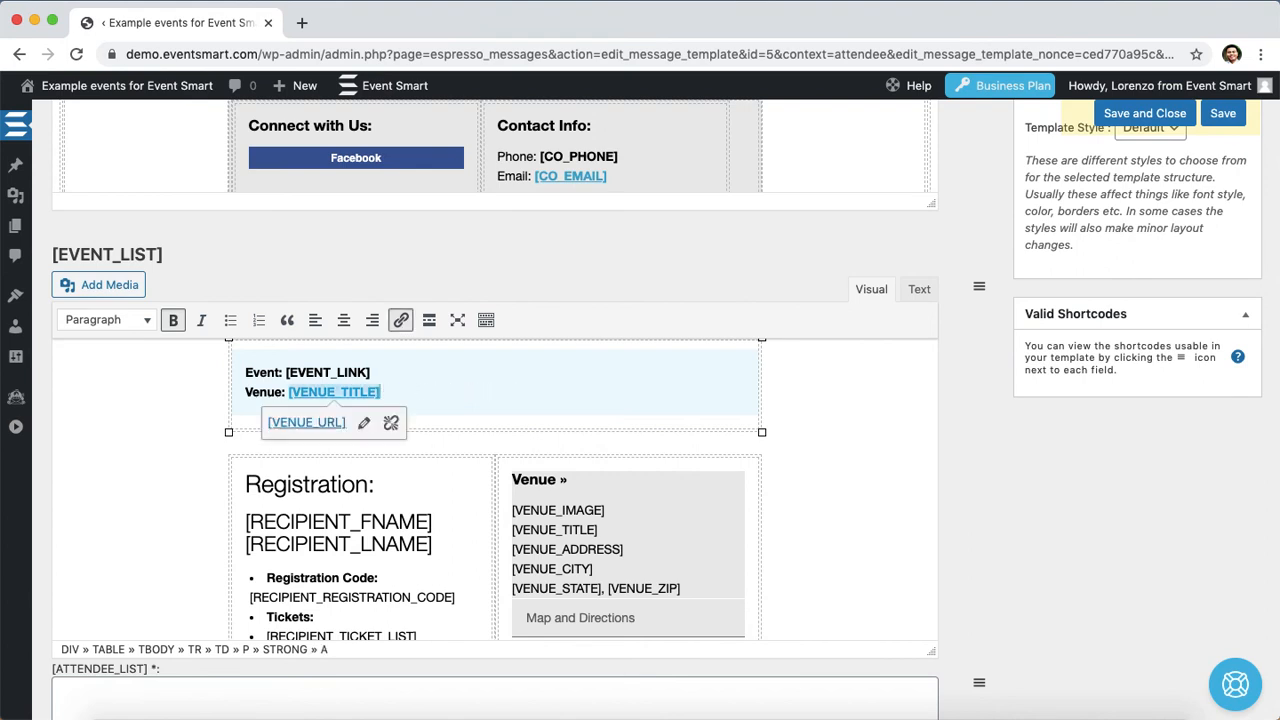
- Set the link target of [VENUE_TITLE] in the callout to [VIRTUAL_URL]
click(335, 390)
click(366, 427)
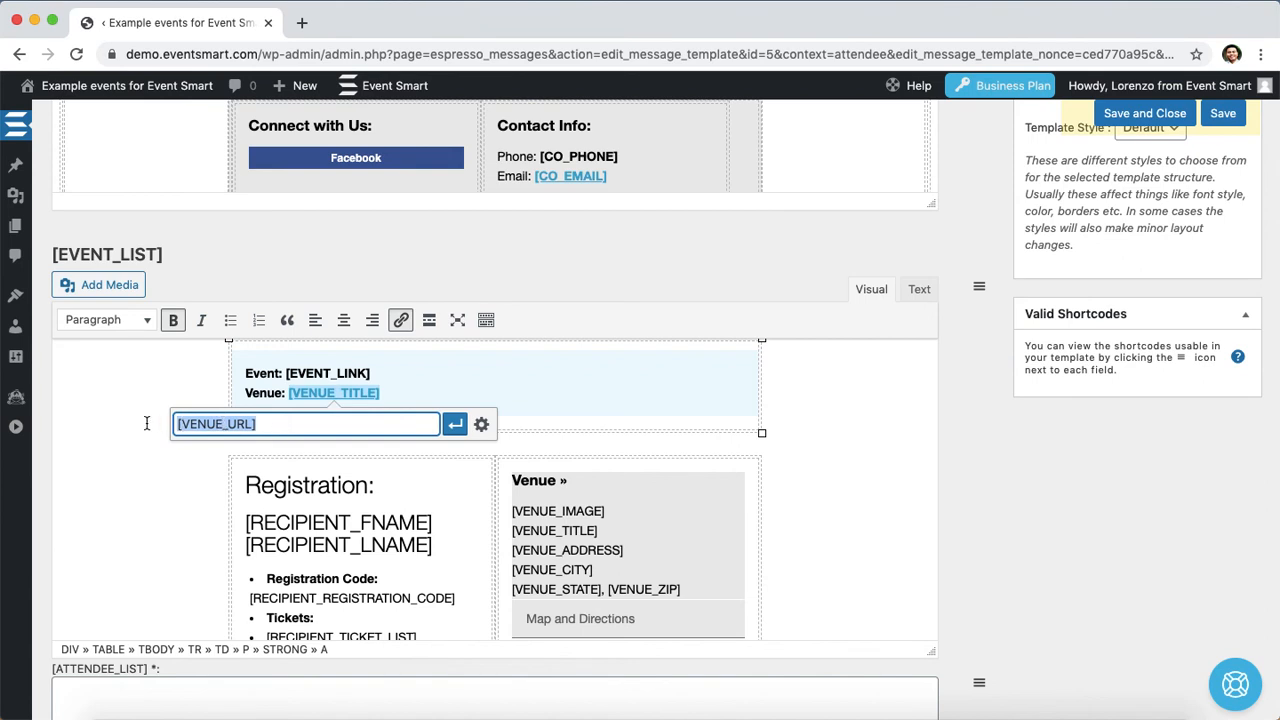
click(221, 425)
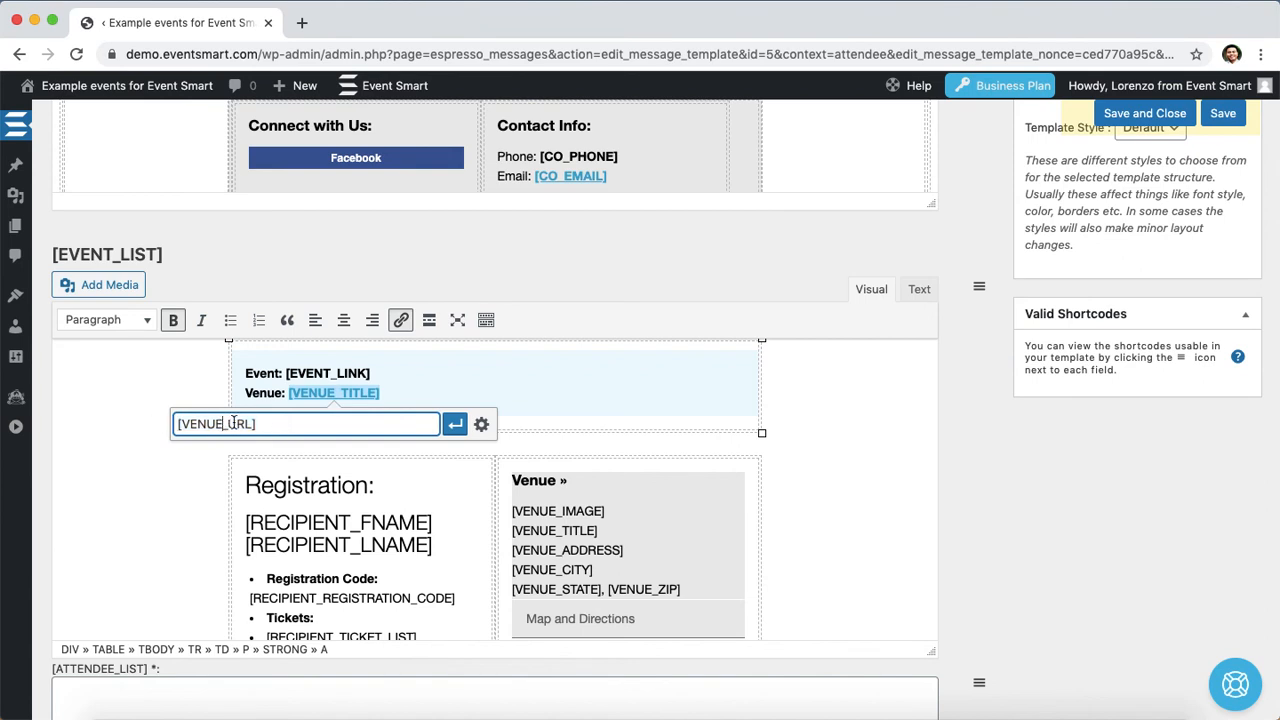
key(BackSpace)
key(BackSpace)
key(BackSpace)
key(BackSpace)
text(IRTUAL)
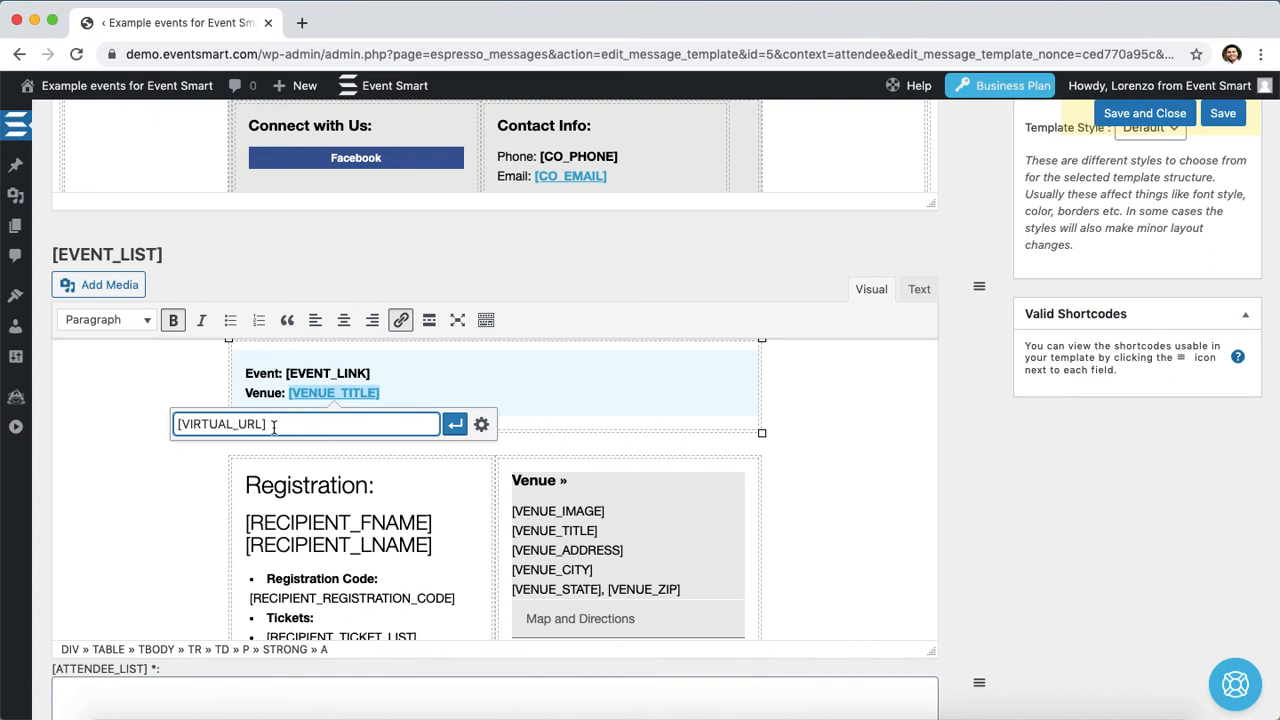
click(455, 426)
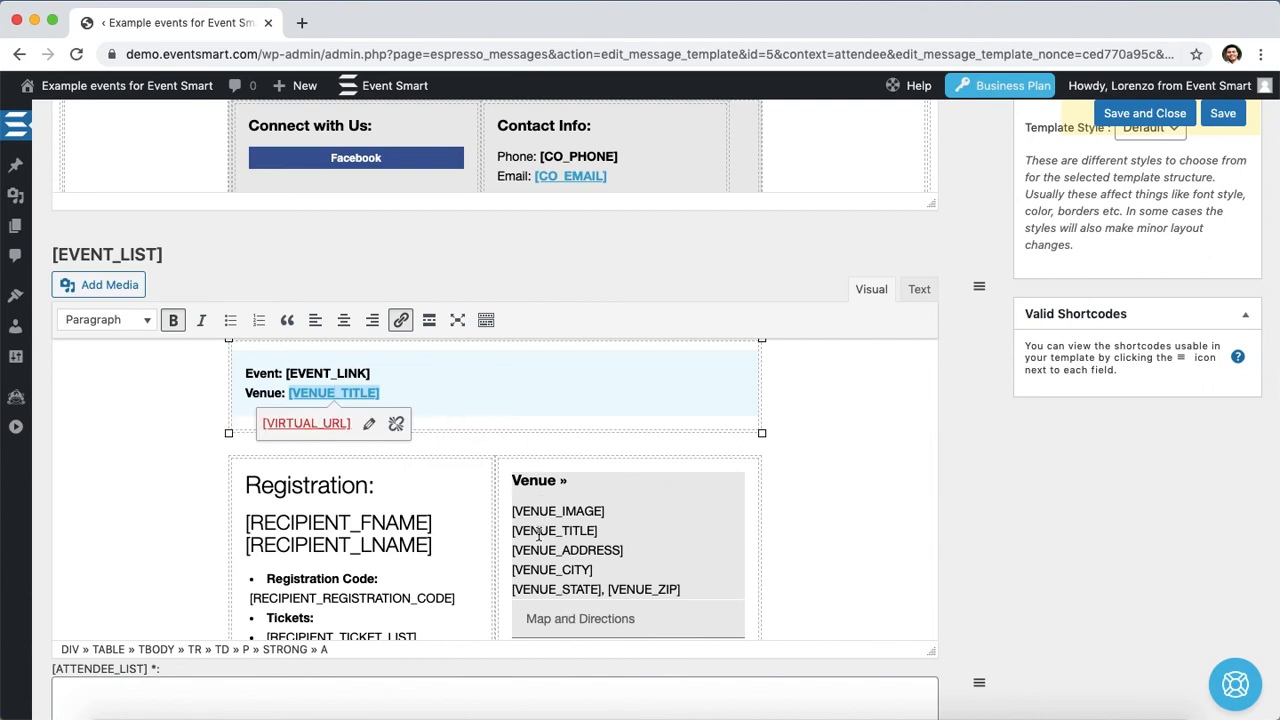
- Replace the venue image, title, address, city, state, ZIP and Map and Directions entries under the Venue heading with [VIRTUAL_URL]
click(520, 510)
double_click(521, 515)
drag(521, 521, 648, 619)
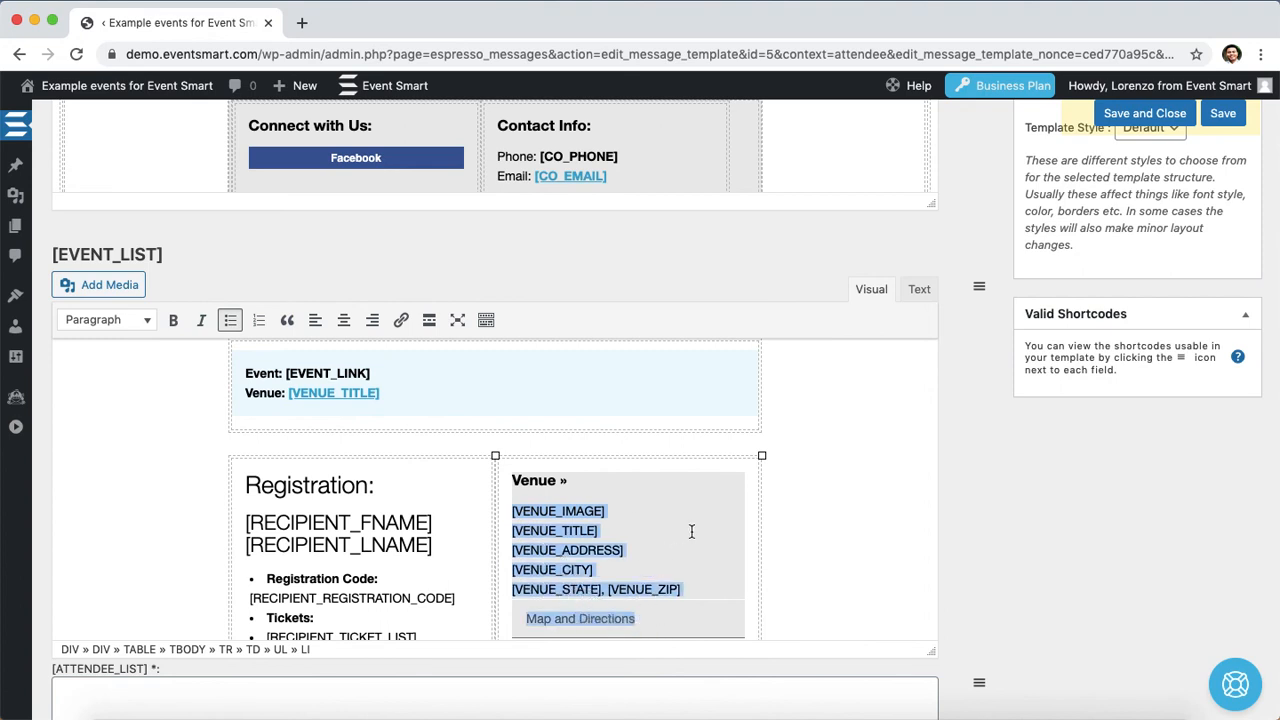
key(BackSpace)
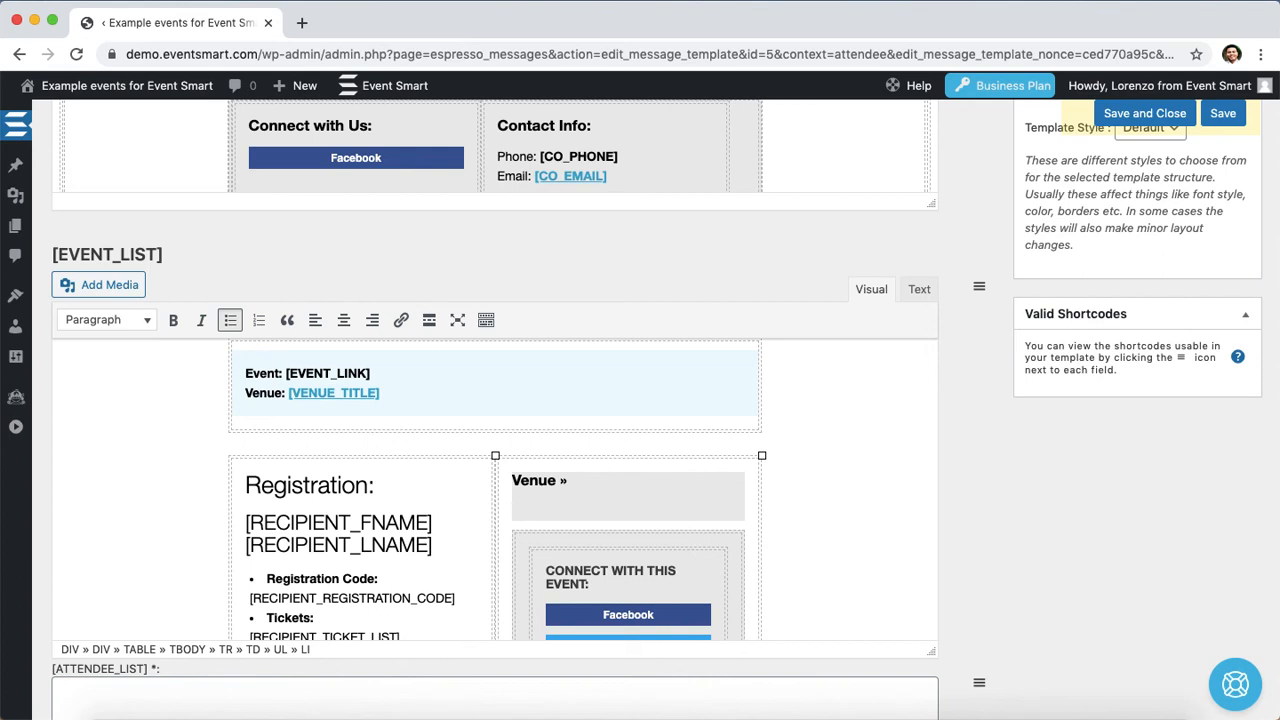
text([VIRTUAL_URL])
- Copy the [VIRTUAL_URL] text under the Venue heading and set it as that text's own link target
drag(608, 510, 508, 513)
key(ctrl+c)
click(401, 325)
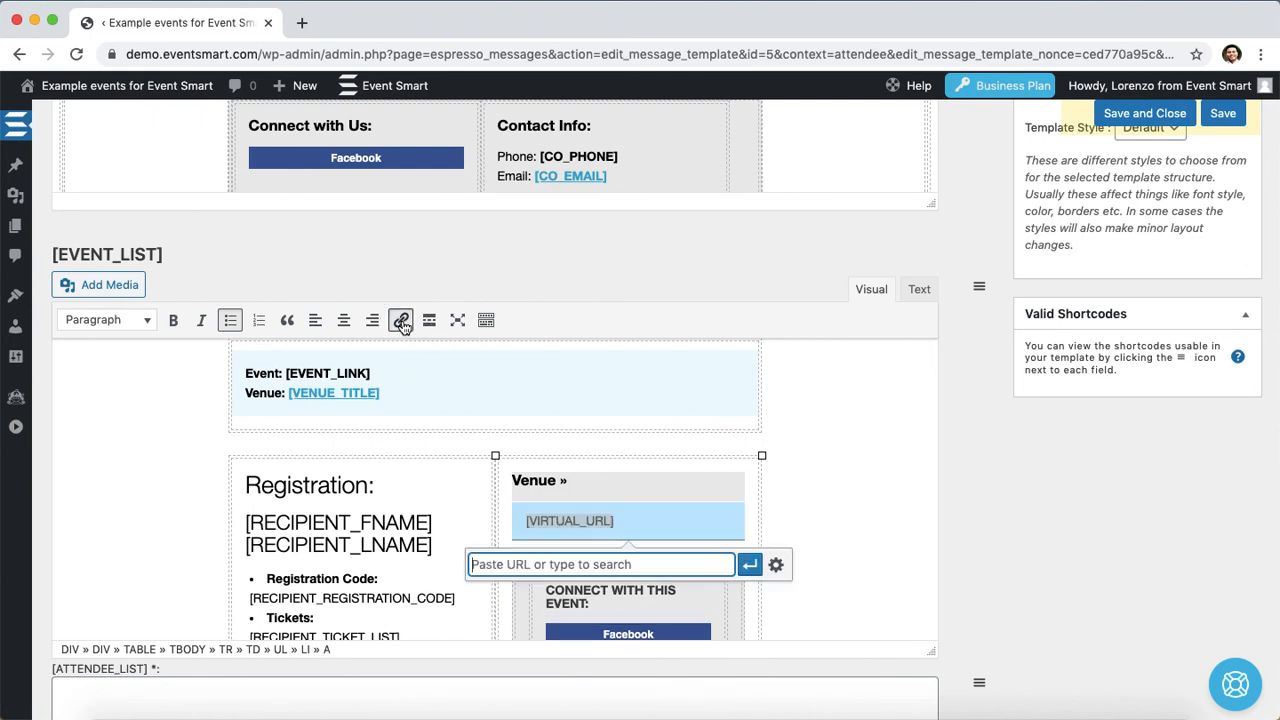
right_click(603, 556)
click(646, 549)
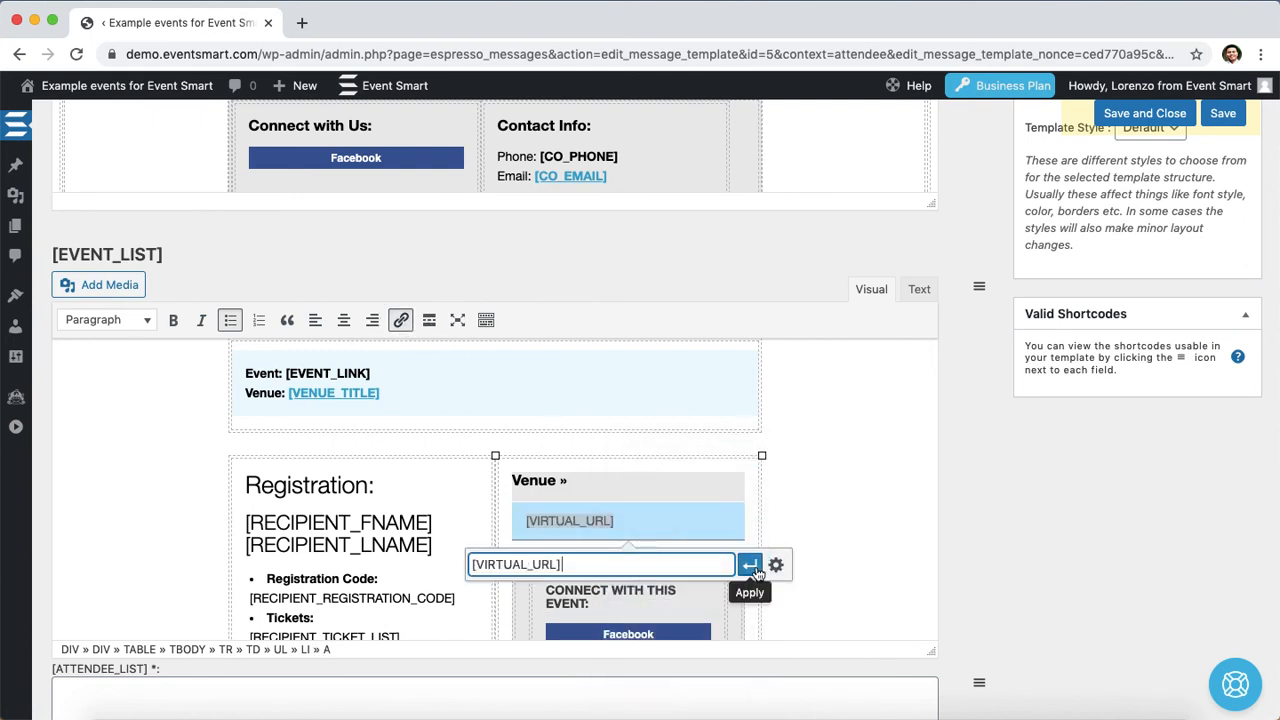
click(750, 566)
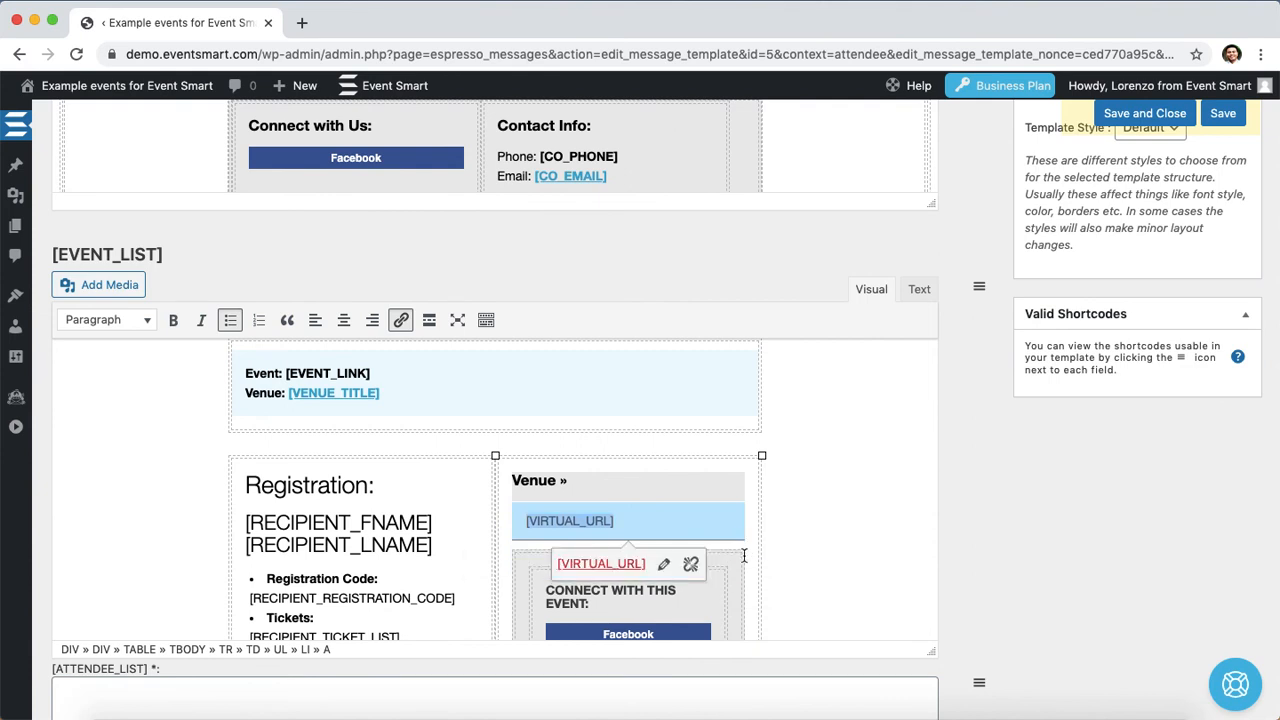
click(840, 453)
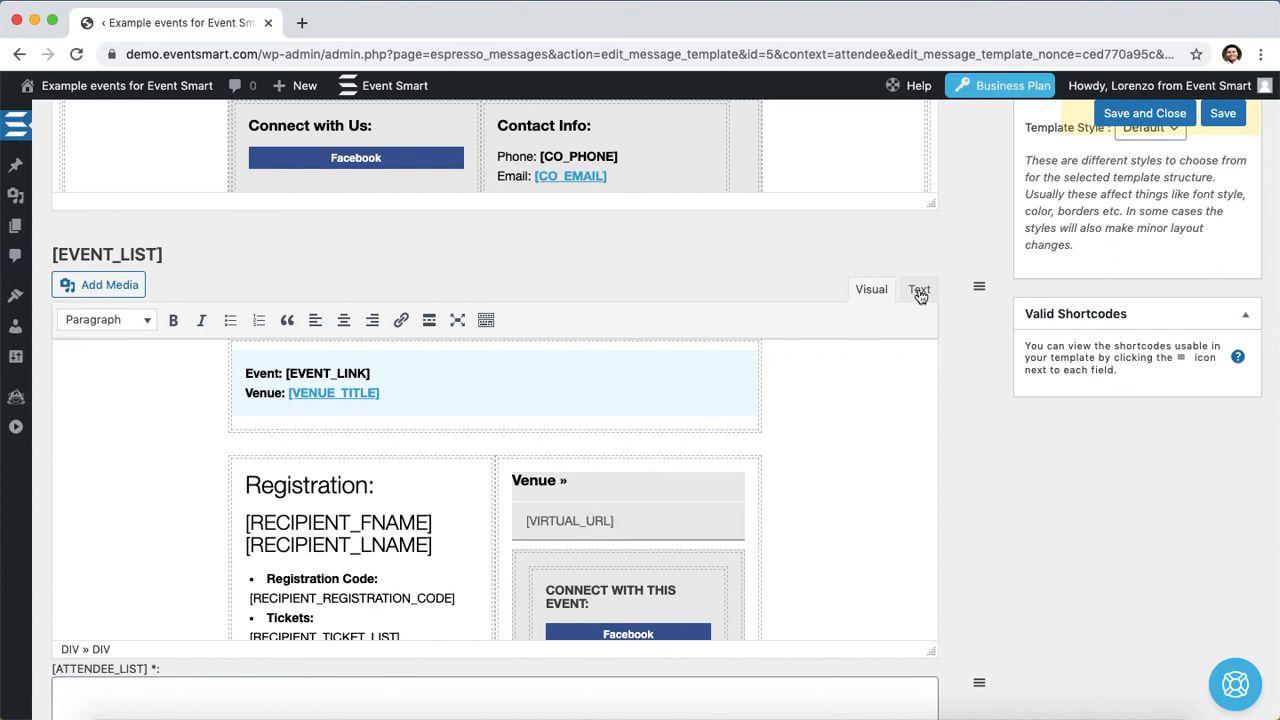
click(919, 290)
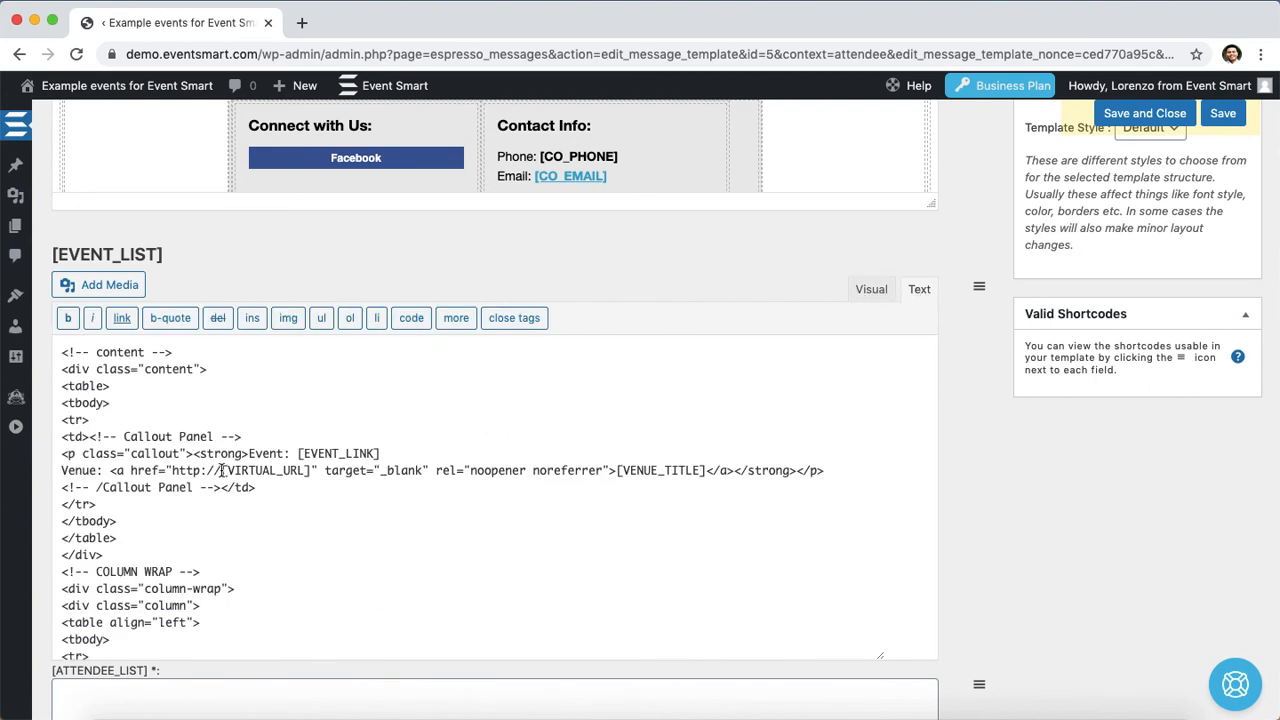
drag(222, 470, 171, 470)
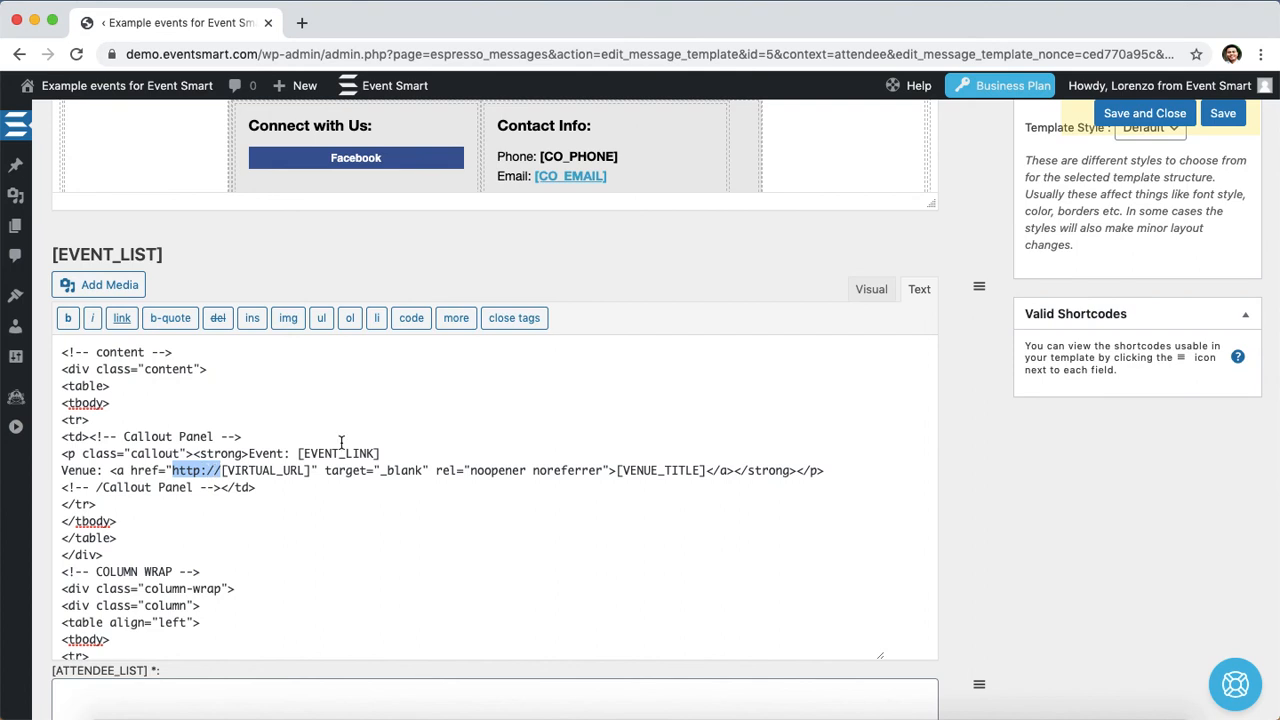
key(BackSpace)
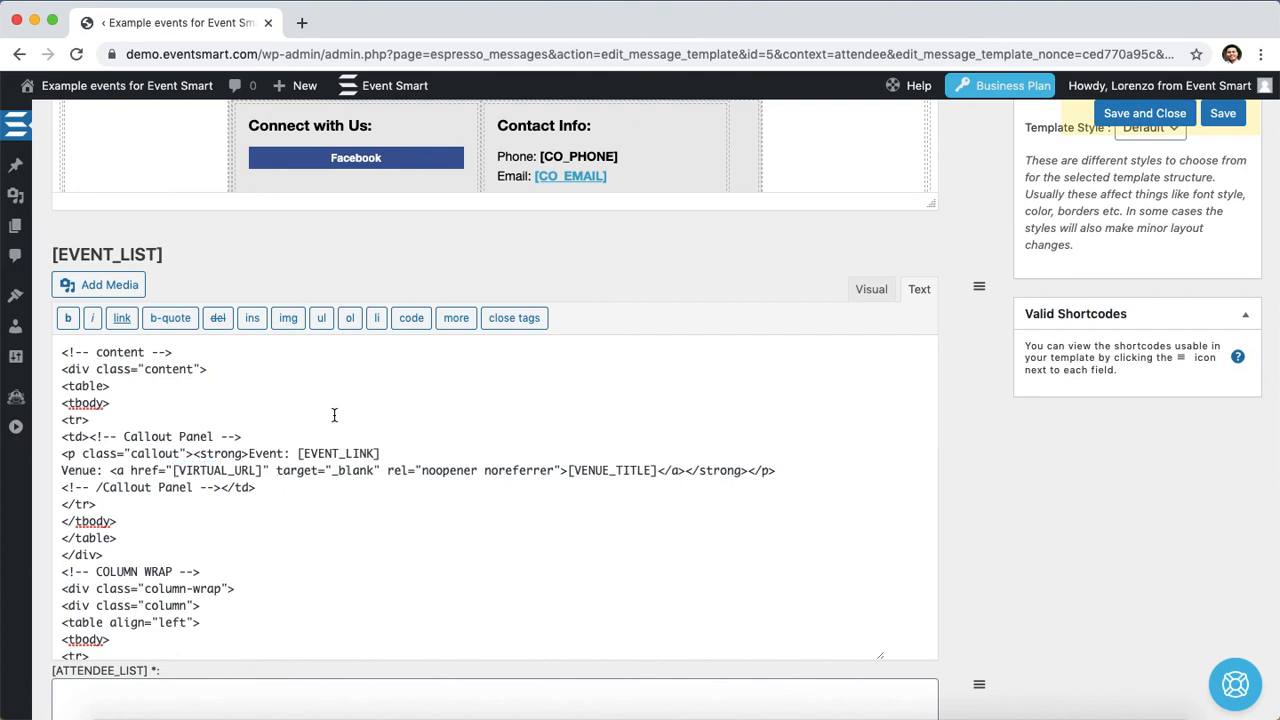
scroll(333, 415, down, 1)
scroll(333, 415, down, 10)
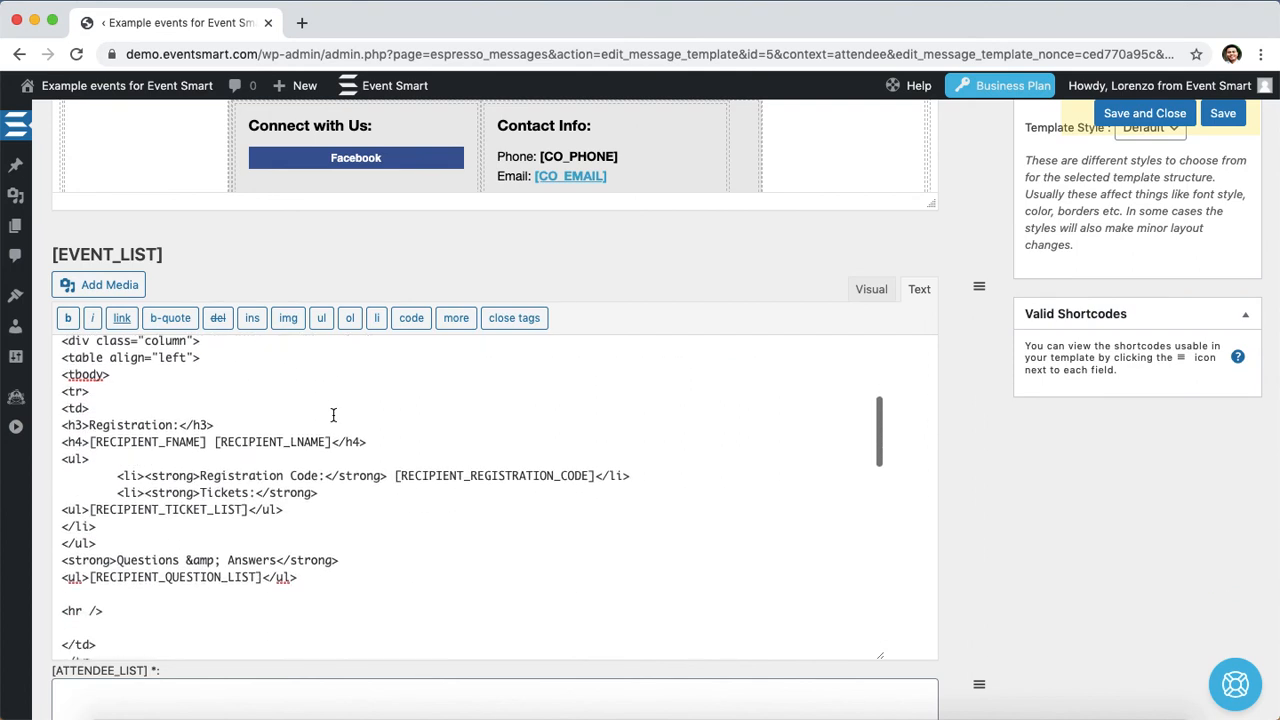
scroll(333, 415, down, 4)
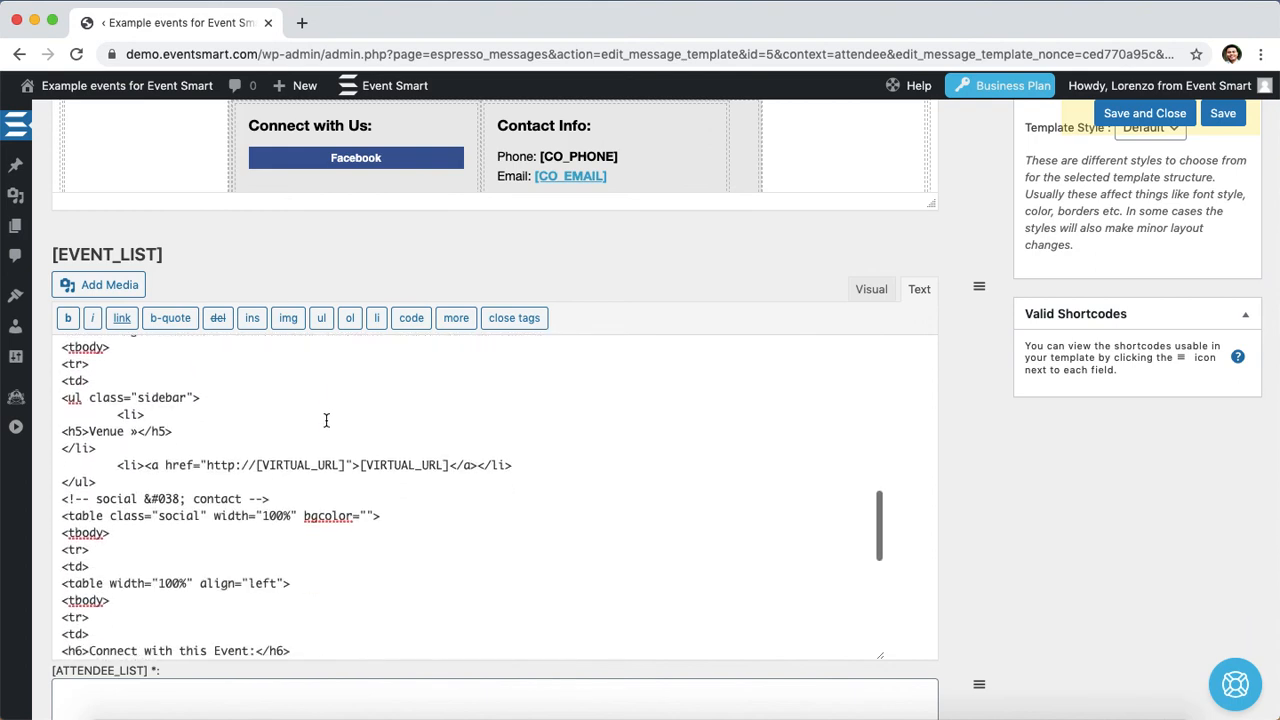
drag(206, 465, 258, 463)
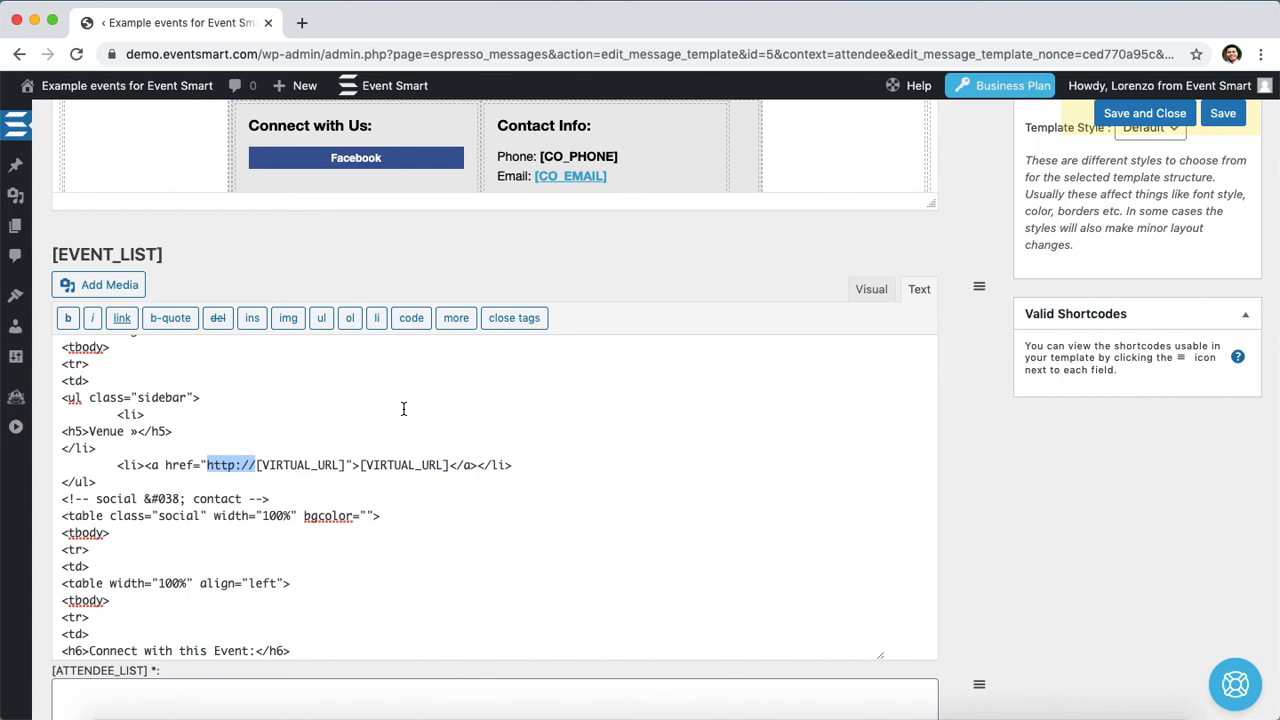
key(BackSpace)
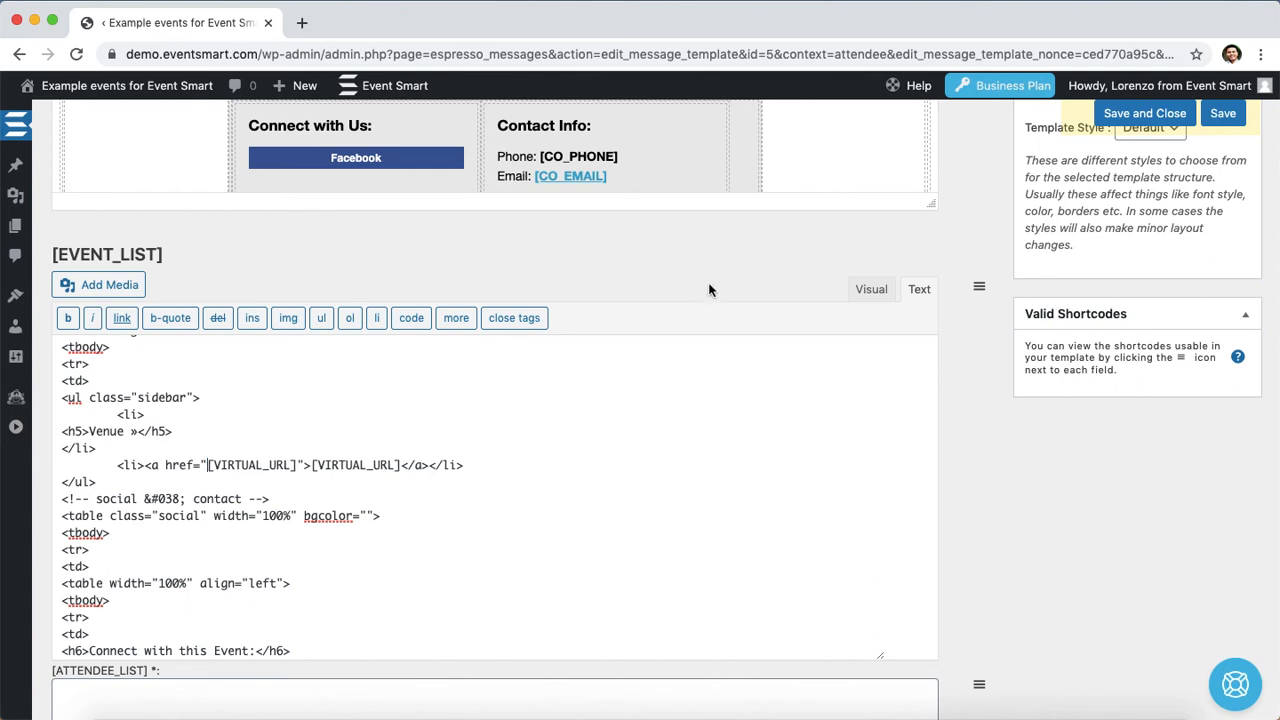
- Return the [EVENT_LIST] content to the visual view, save the template and review the saved section
click(873, 292)
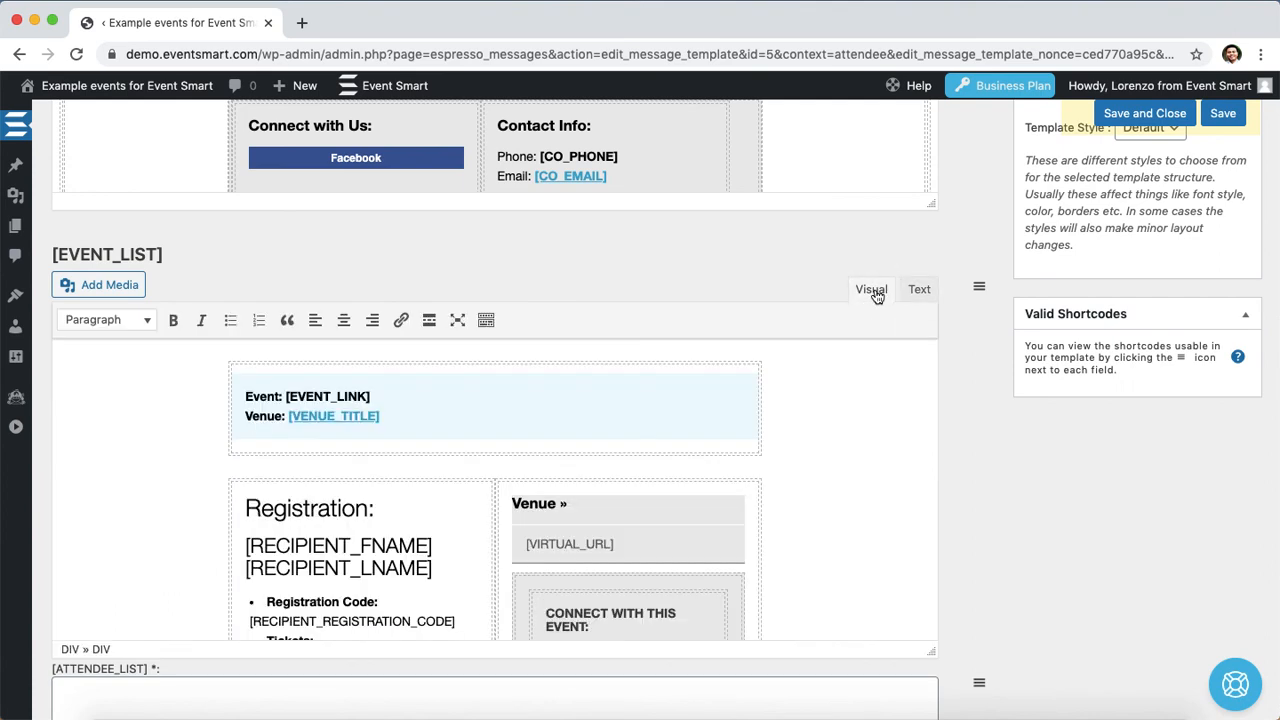
click(1236, 119)
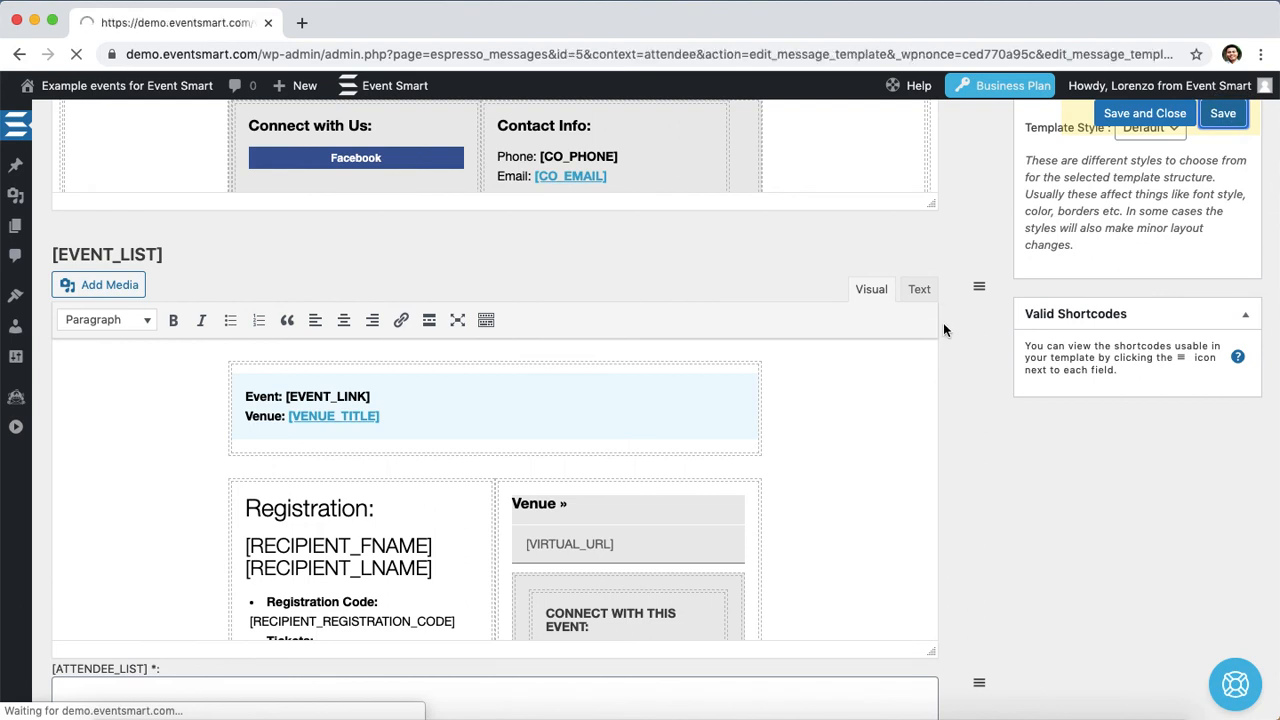
scroll(908, 340, down, 1)
scroll(904, 339, down, 10)
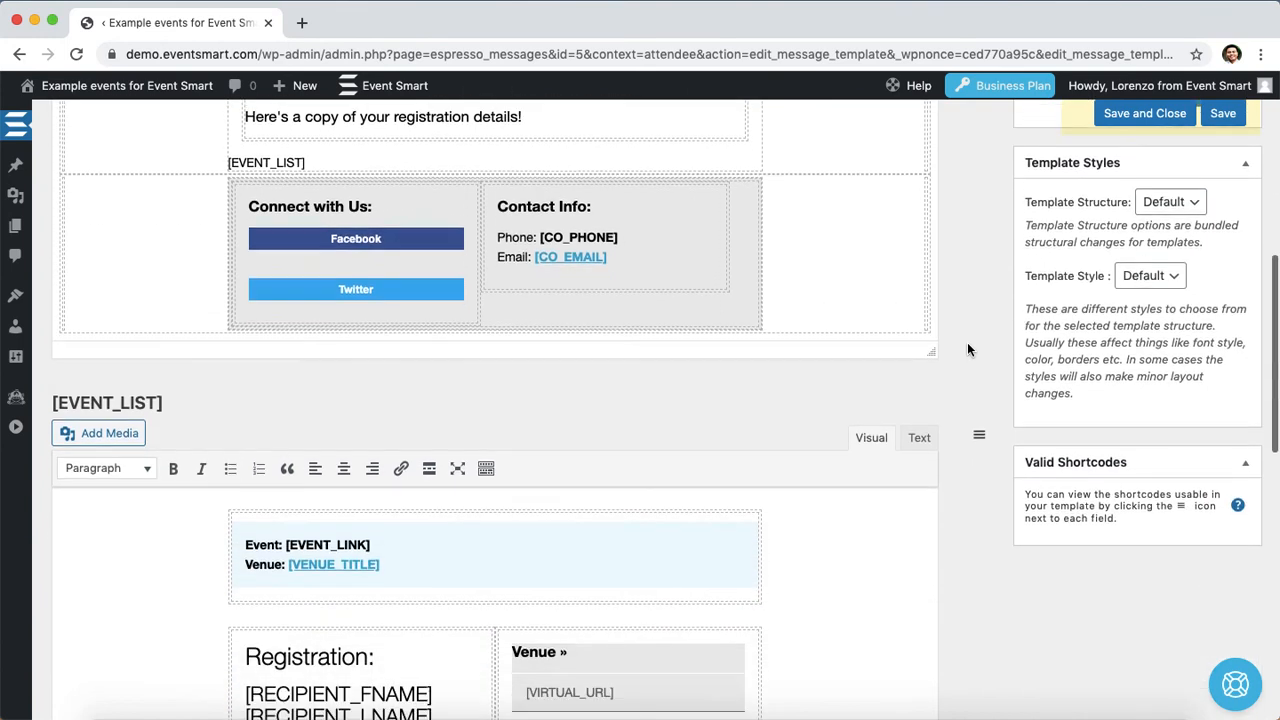
scroll(967, 344, down, 4)
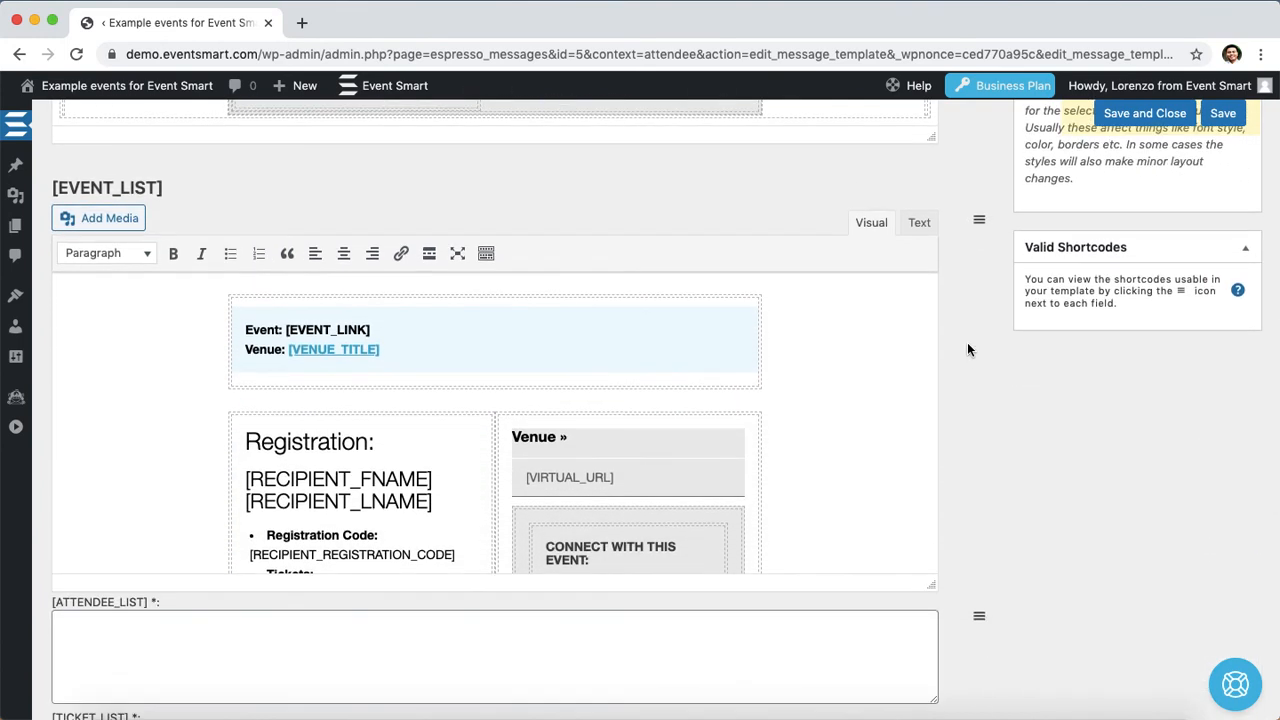